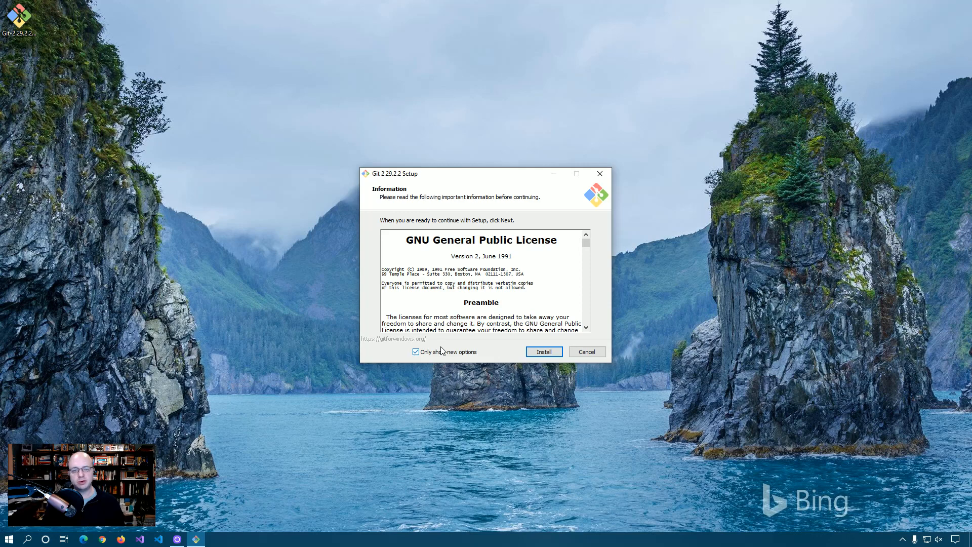
Turn off showing only new options, and proceed through the licence and component selection with the preselected components.
click(442, 352)
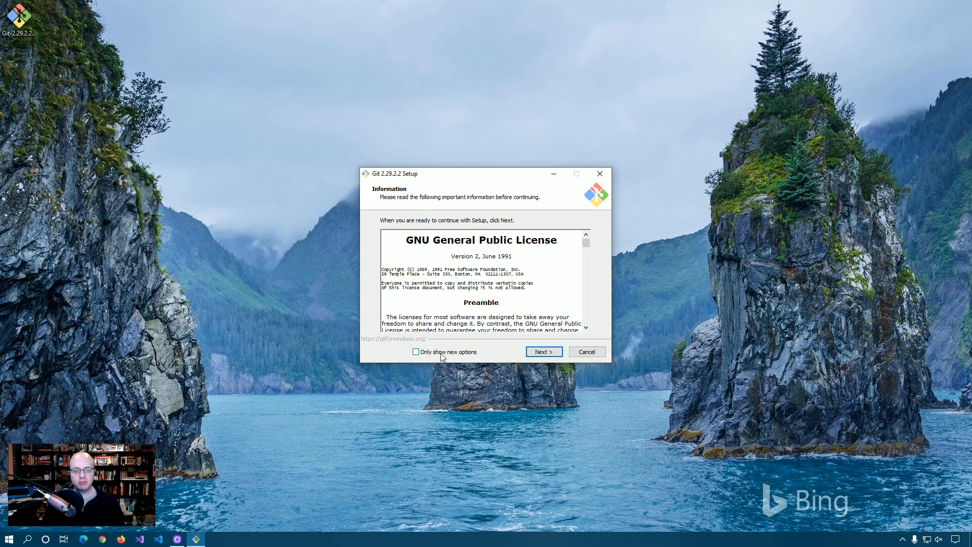
click(543, 352)
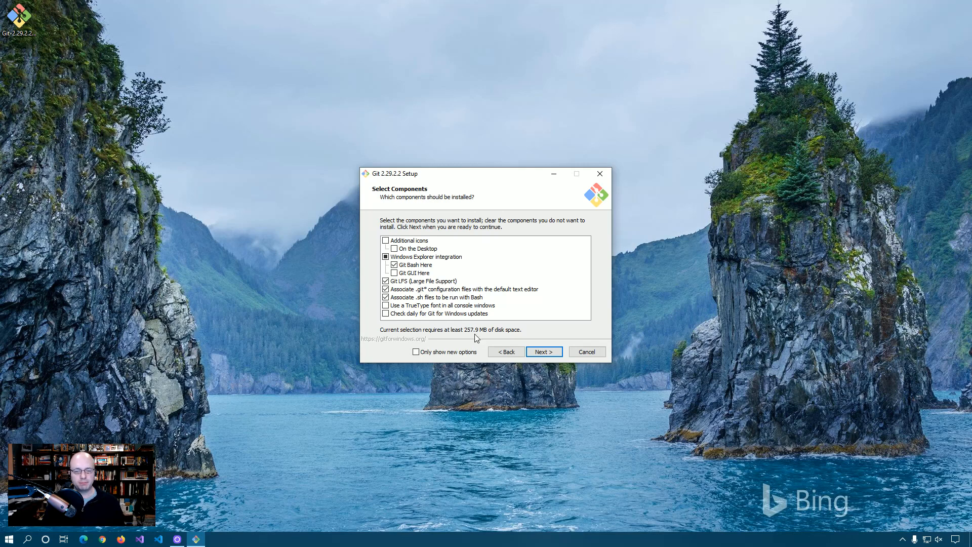
click(541, 351)
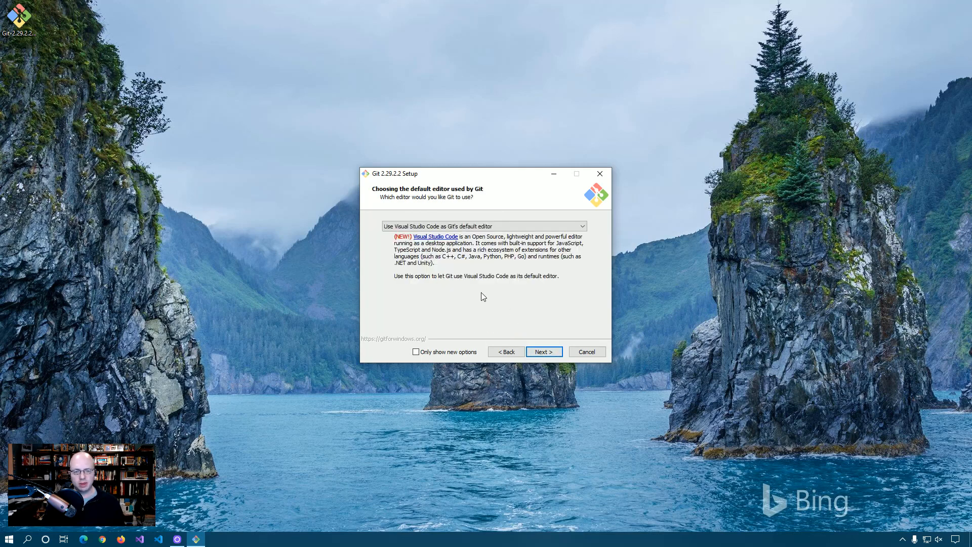
Choose Visual Studio Code as Git's default editor and continue the setup.
click(456, 227)
scroll(462, 249, up, 1)
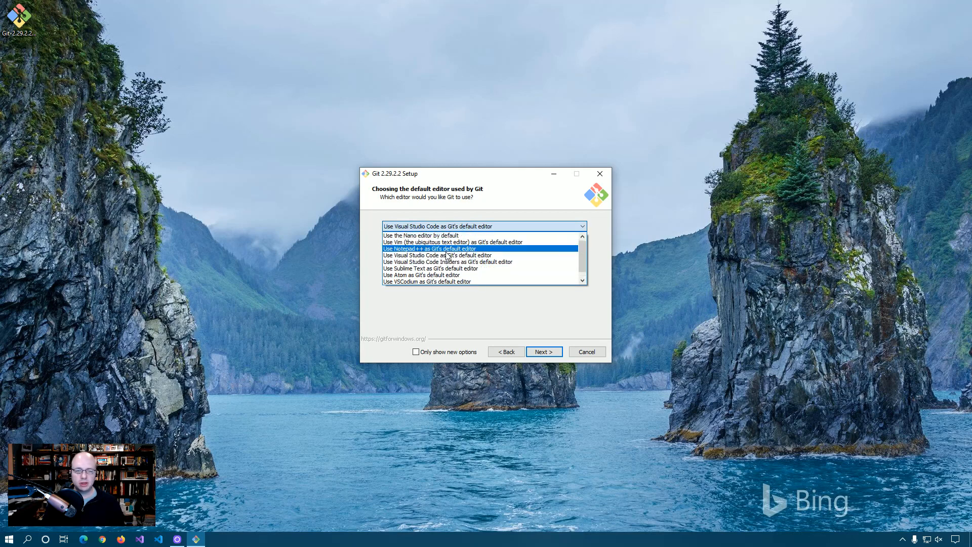
scroll(451, 261, down, 1)
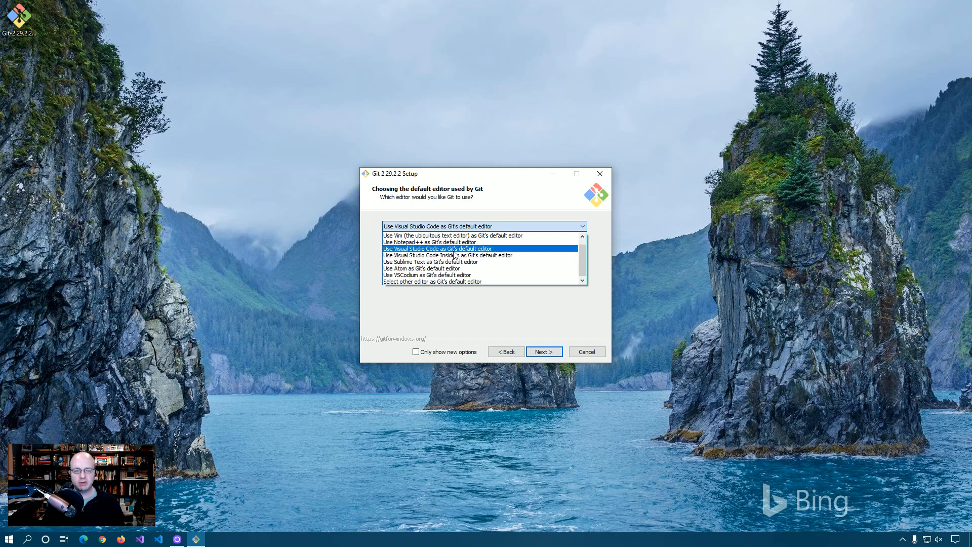
click(453, 250)
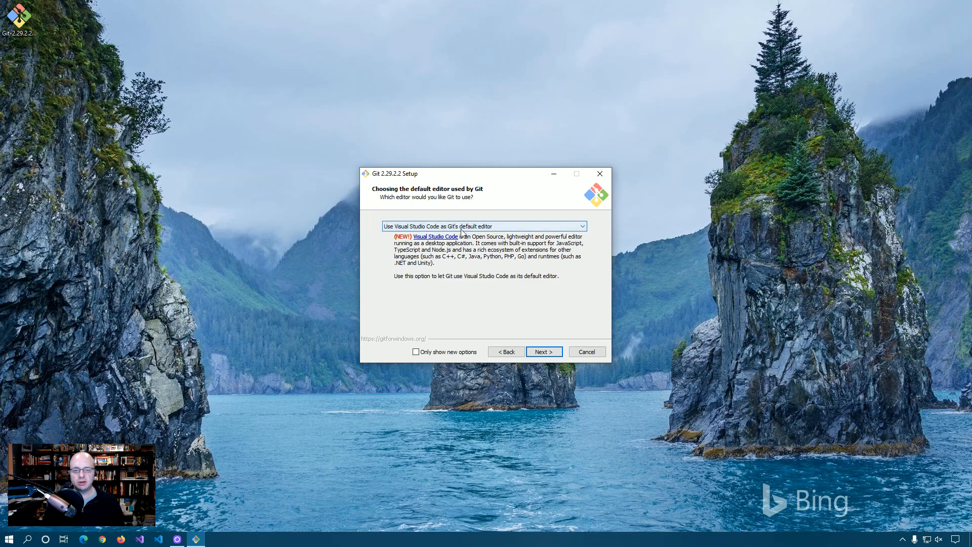
click(554, 355)
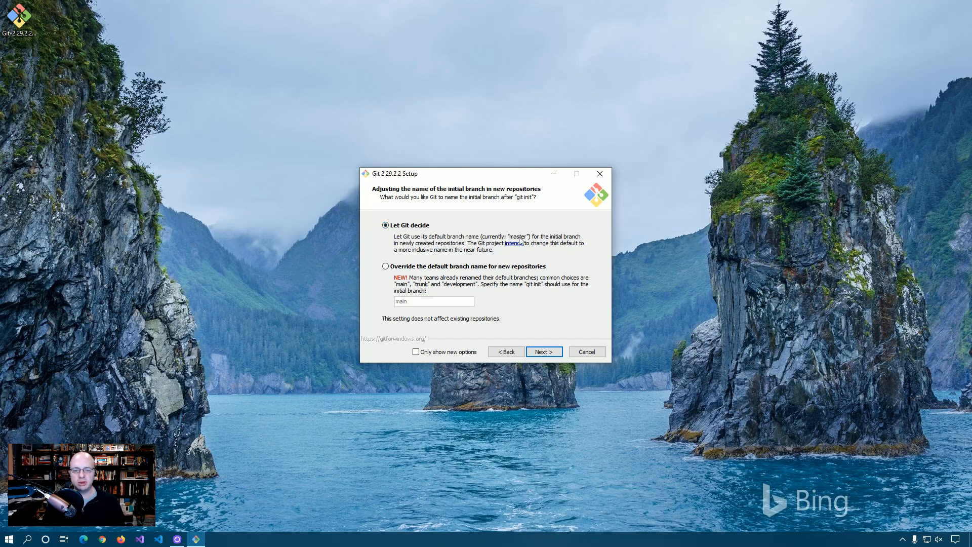
Let Git decide the initial branch name for new repositories and continue.
click(405, 269)
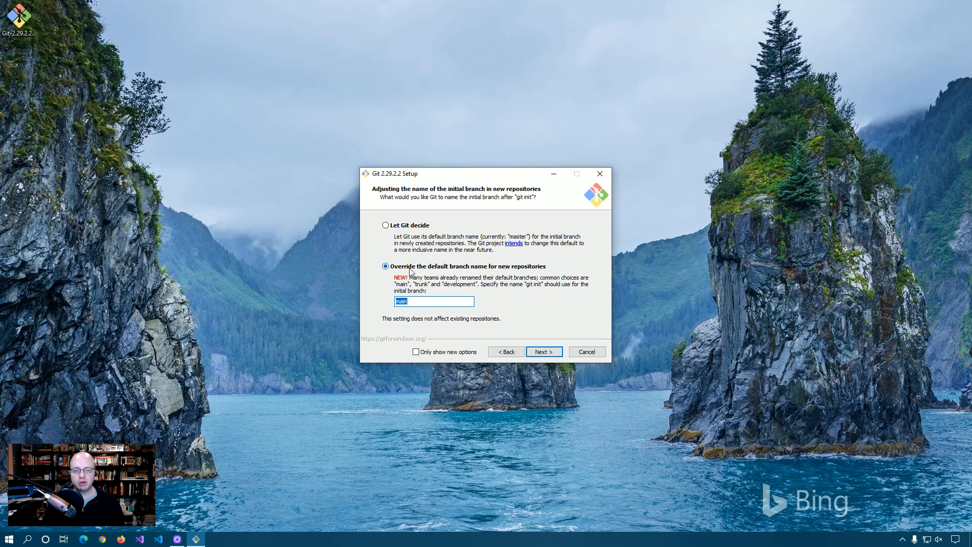
click(400, 224)
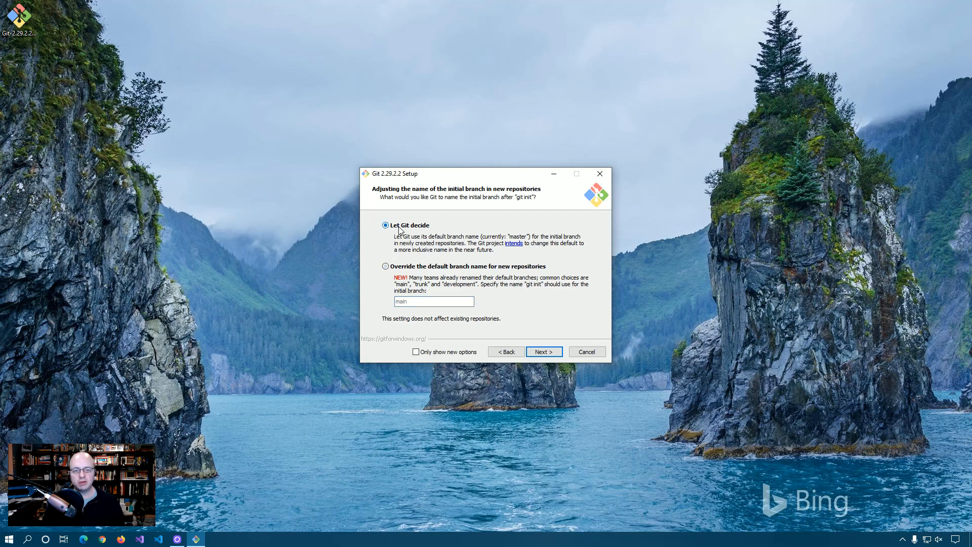
click(542, 356)
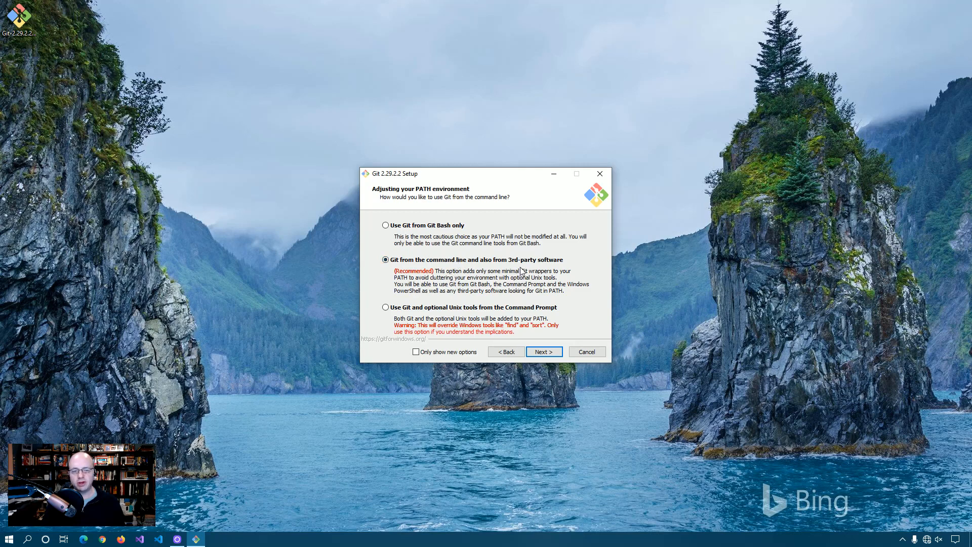
Accept Git from the command line and 3rd-party software for PATH, and the native Windows Secure Channel library for HTTPS.
click(544, 352)
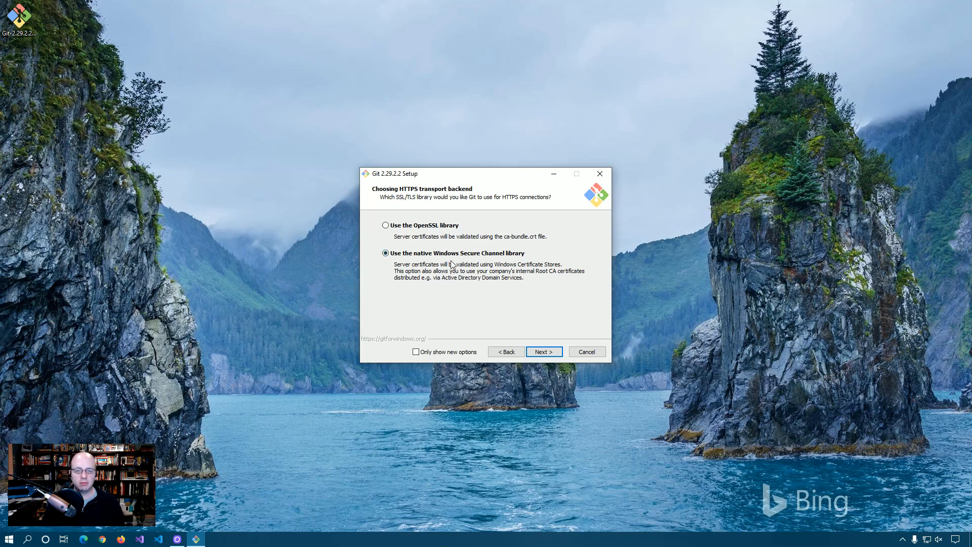
click(551, 355)
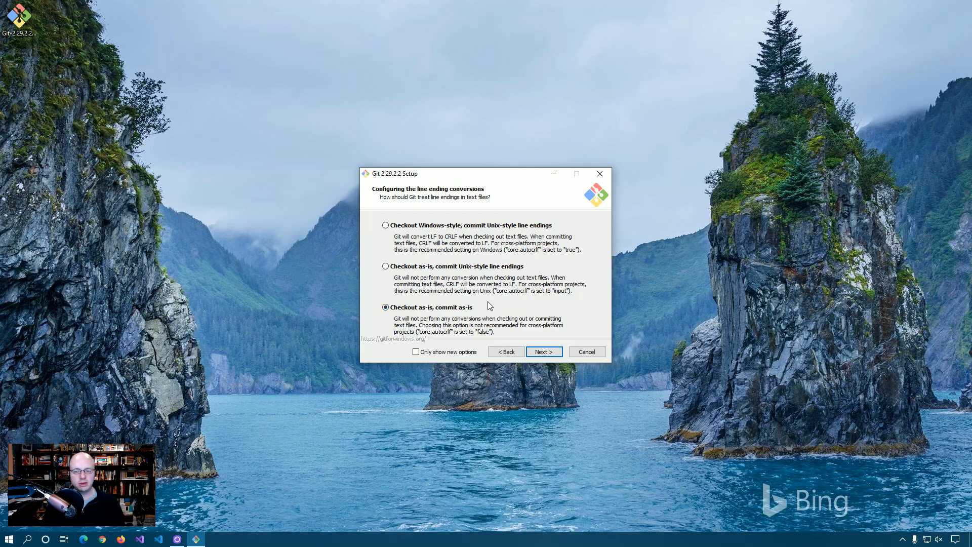
Accept checkout as-is, commit as-is for line endings, and Windows' default console window as the Git Bash terminal.
click(545, 352)
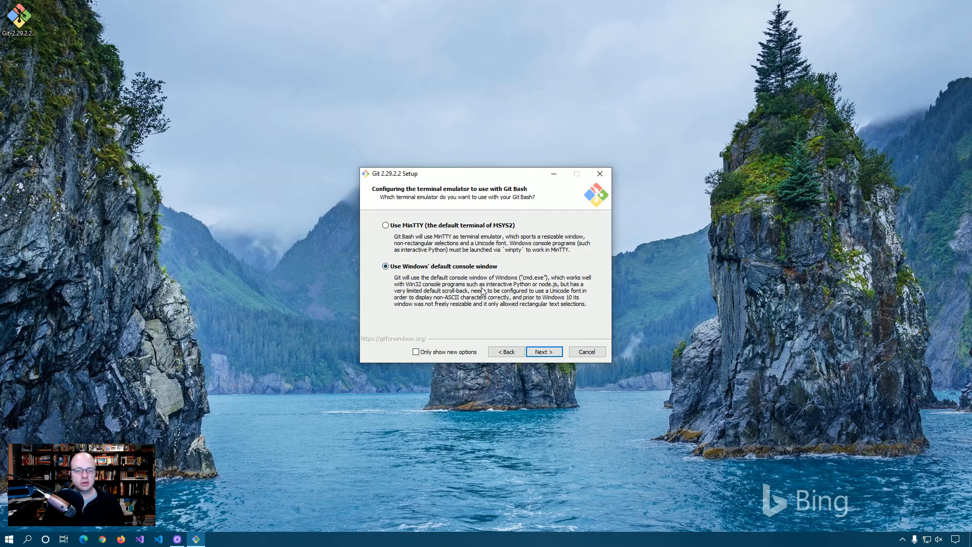
click(543, 352)
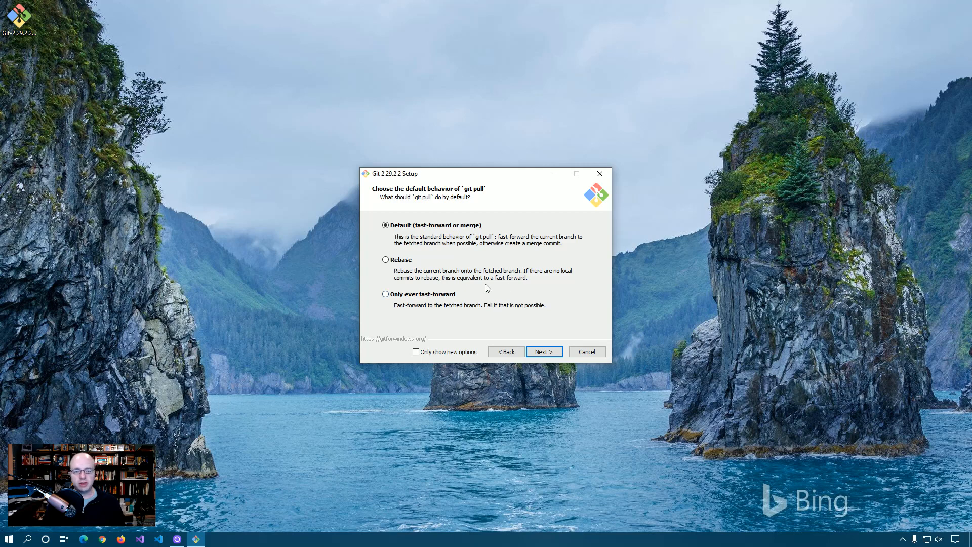
Accept the default fast-forward or merge behavior for git pull, and Git Credential Manager Core as the credential helper.
click(539, 353)
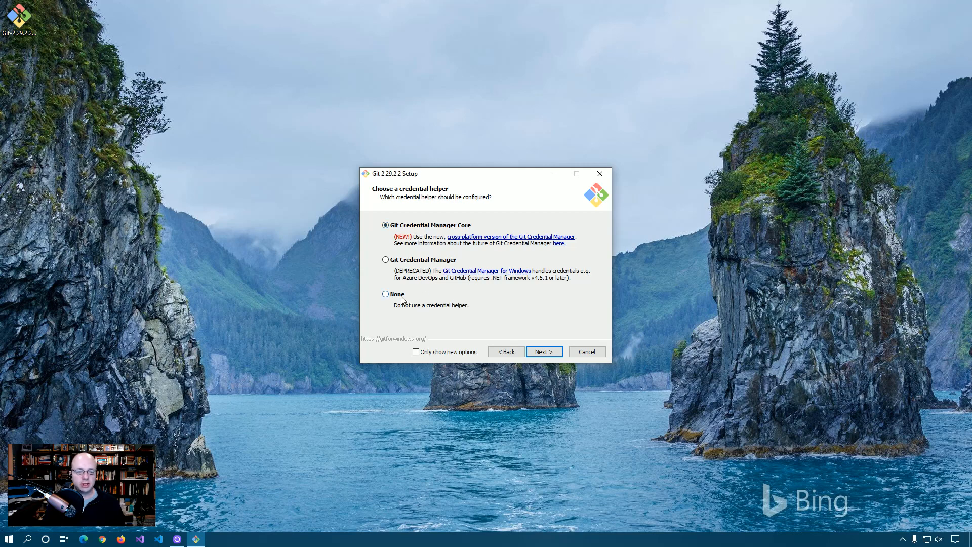
click(541, 349)
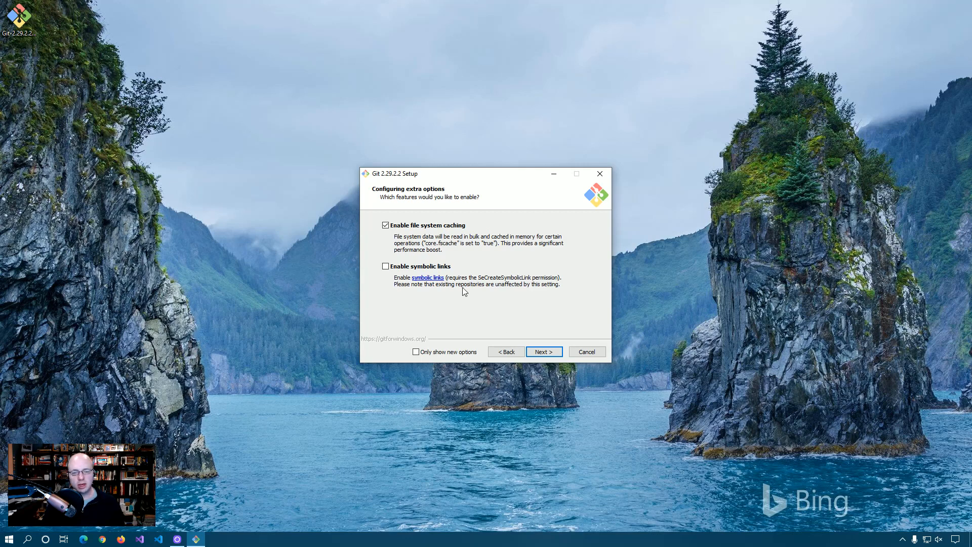
Install Git with file system caching but without symbolic links or pseudo consoles, and finish setup without viewing the release notes.
click(537, 352)
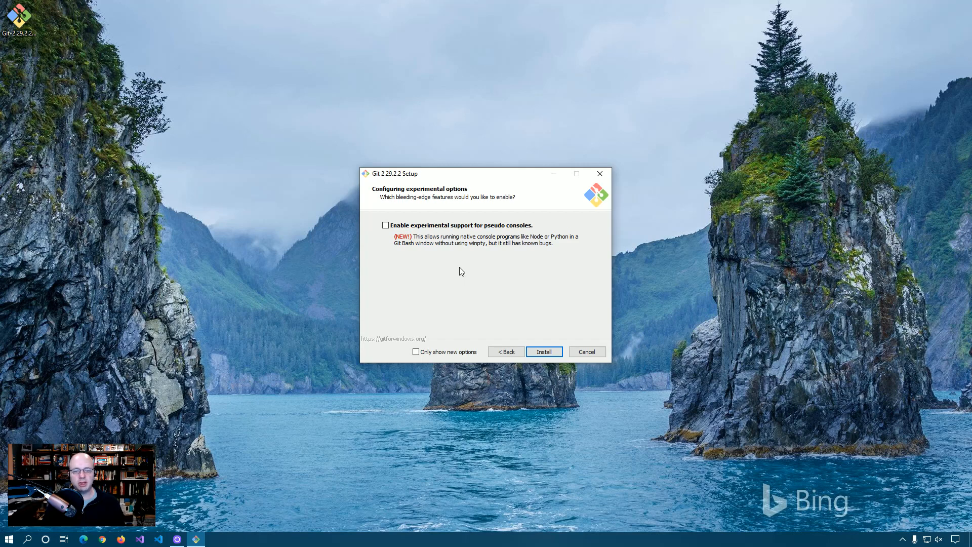
click(551, 353)
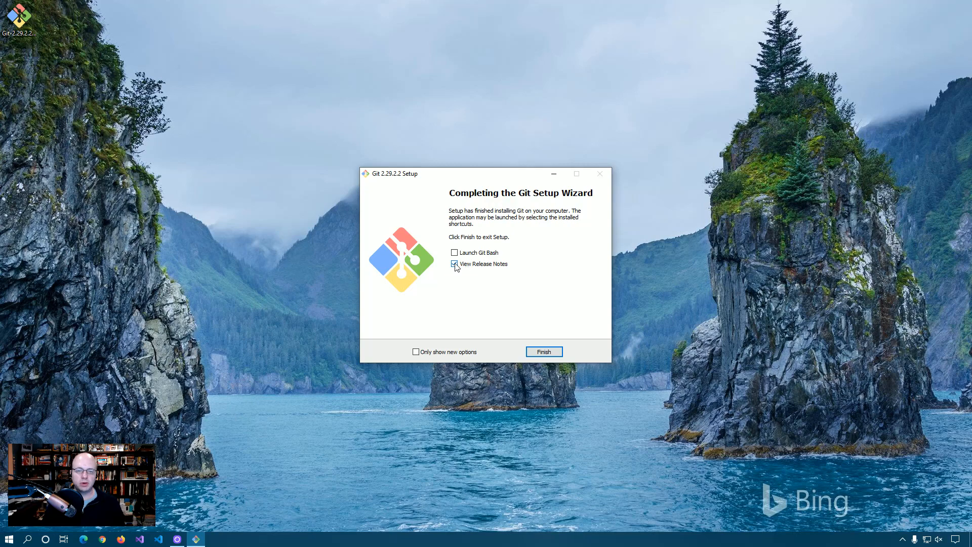
click(454, 264)
click(543, 351)
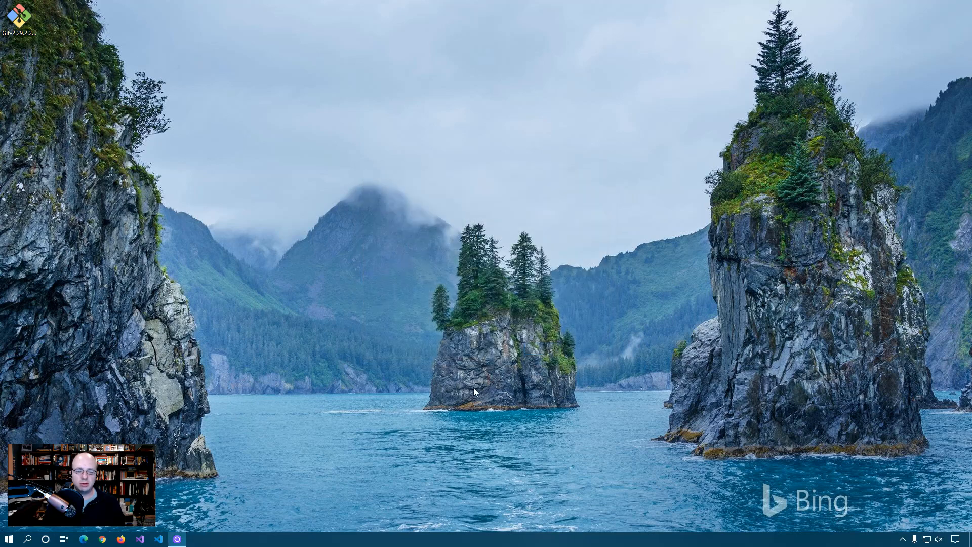
Search Windows for "power" and open Windows PowerShell ISE.
key(super)
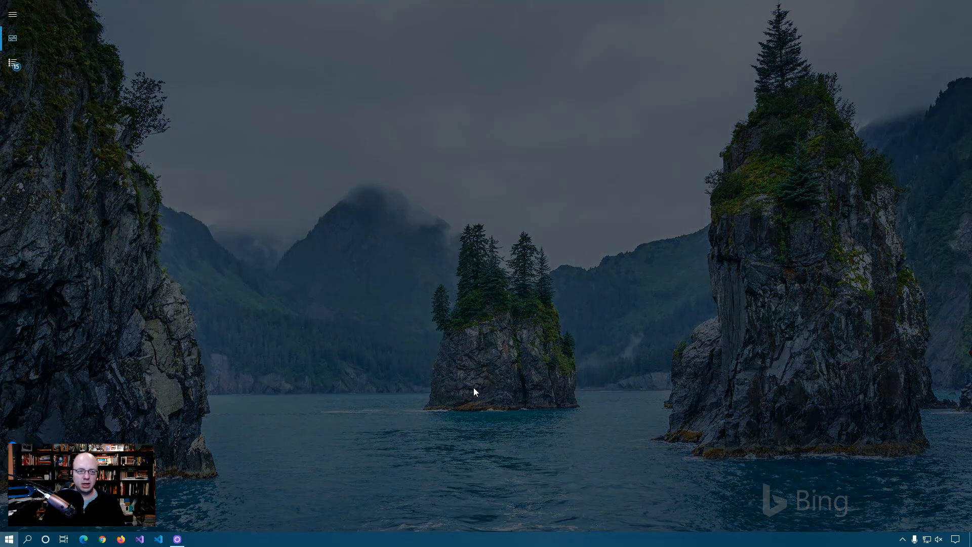
text(power)
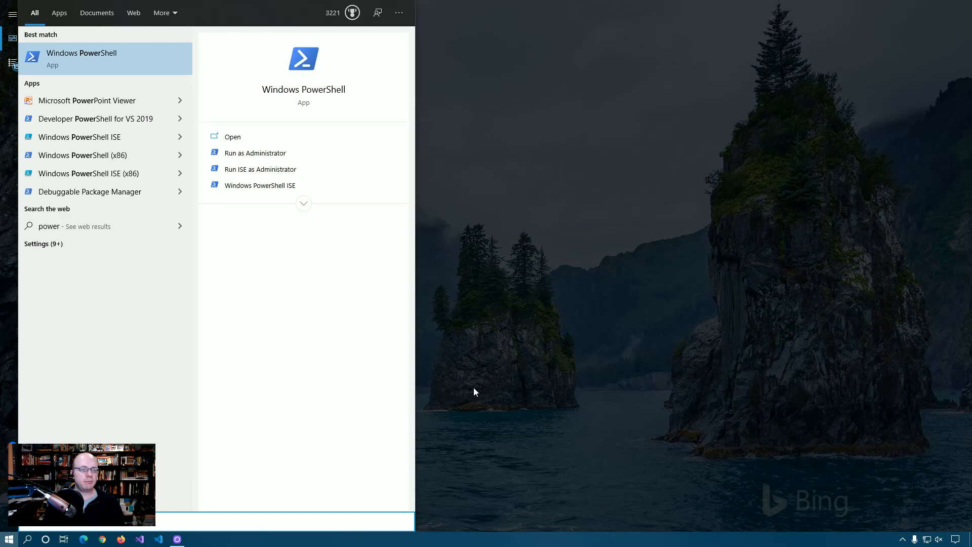
click(82, 139)
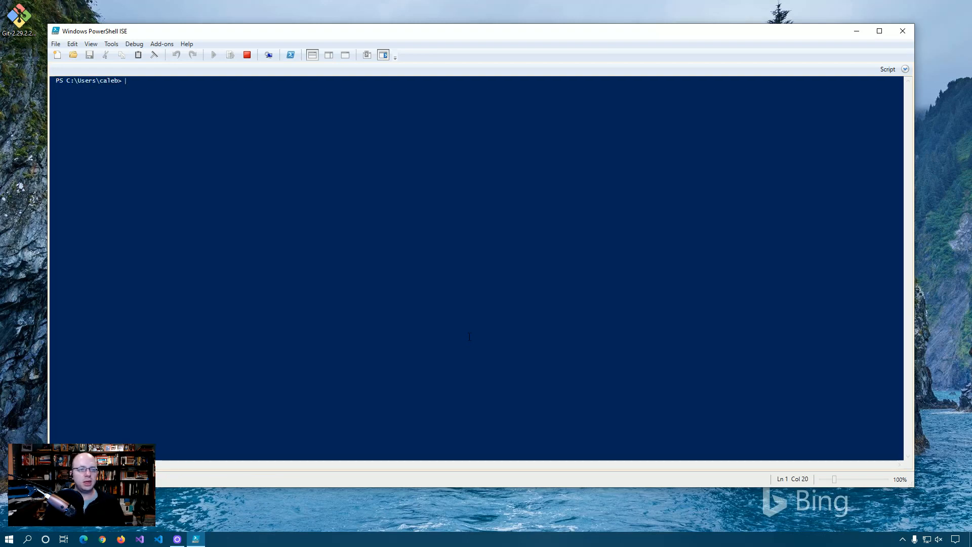
Check the installed Git version by running git --version.
text(git)
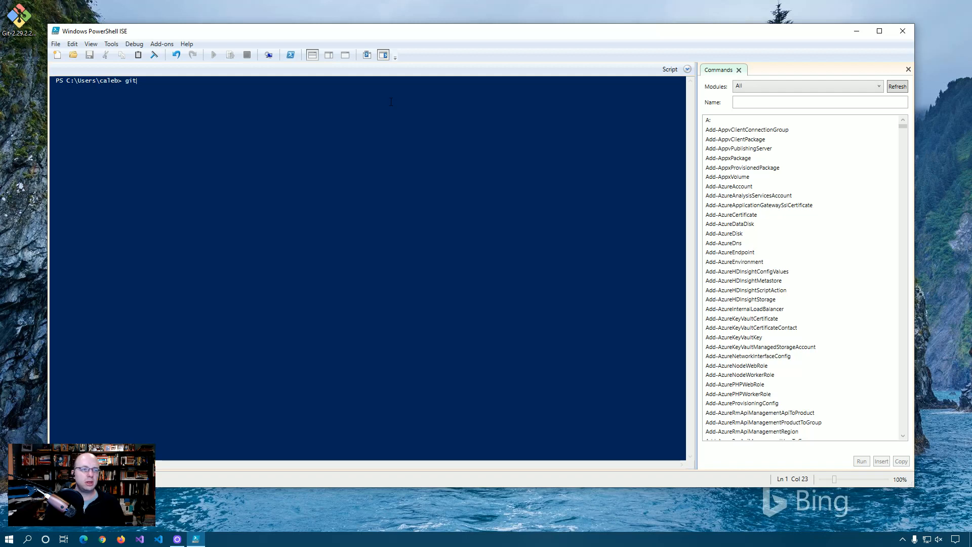
text( --version)
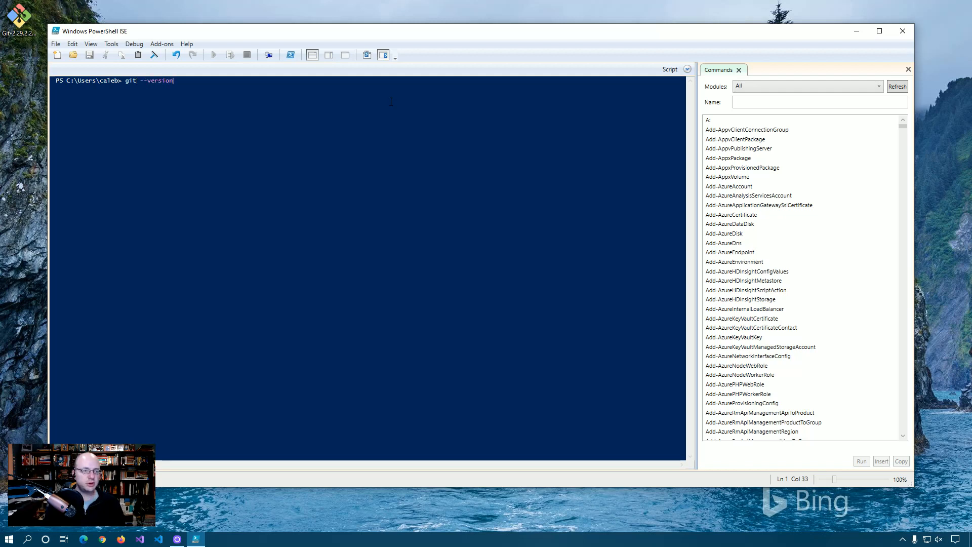
key(Return)
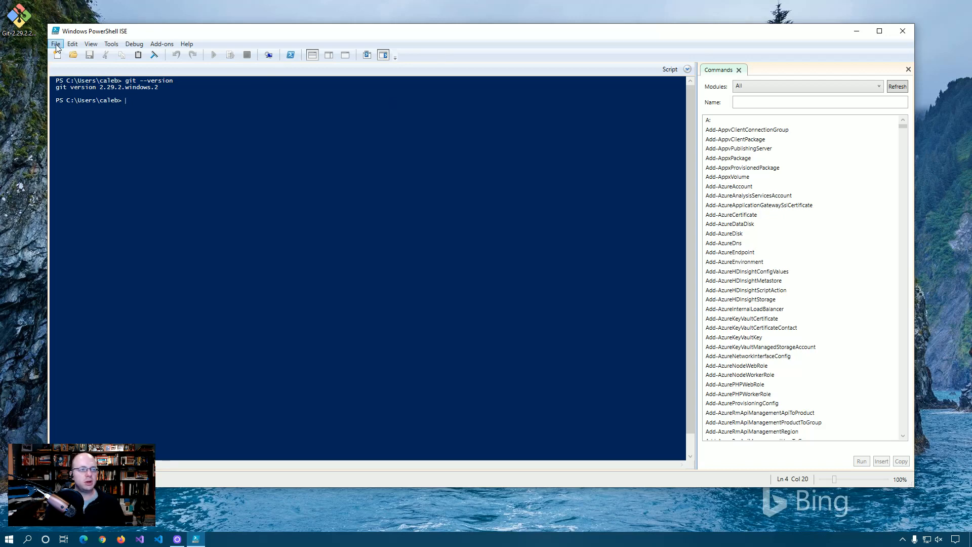
Close the PowerShell session with the exit command.
click(17, 21)
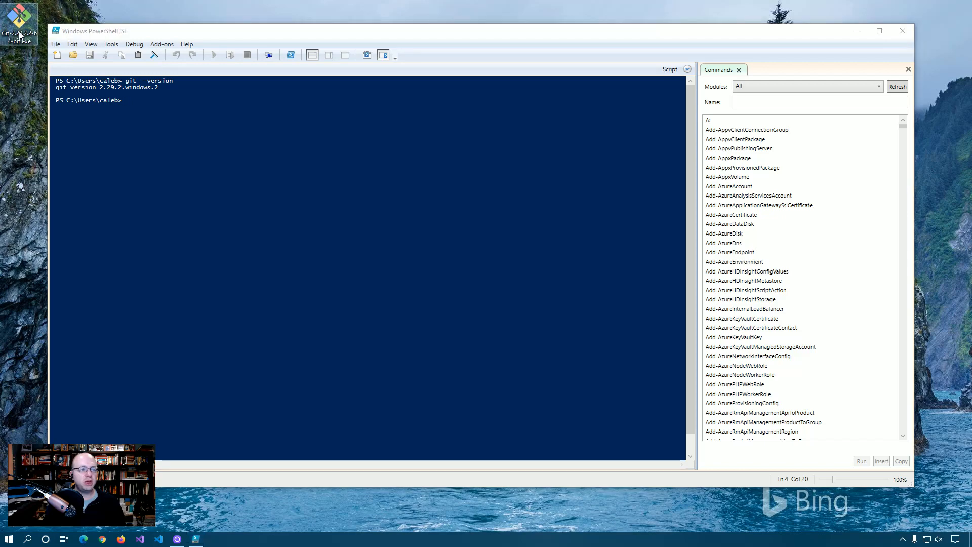
click(168, 99)
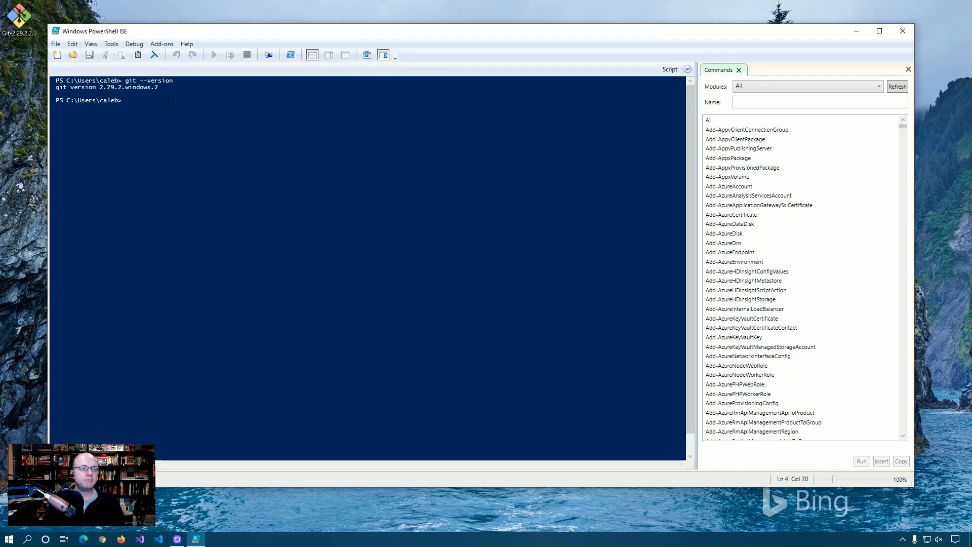
text(exit)
key(Return)
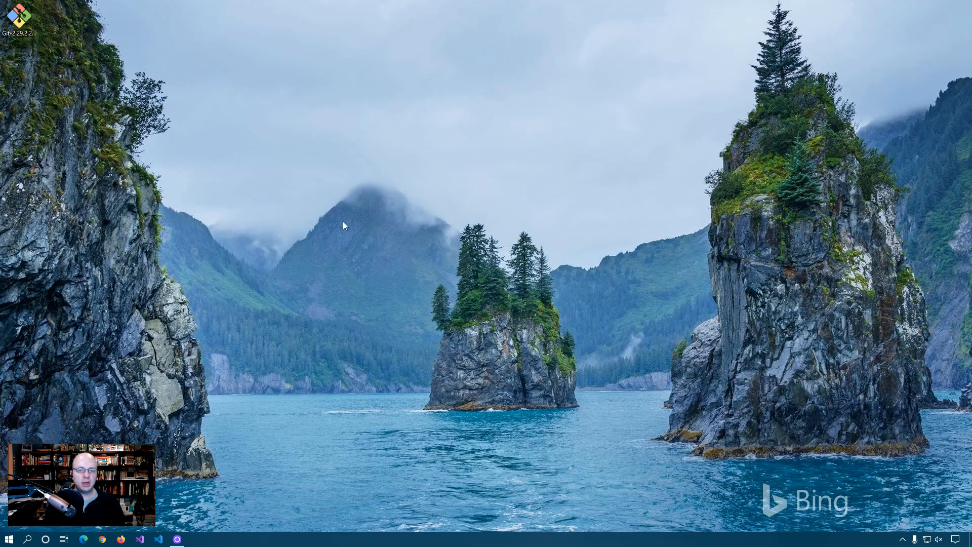